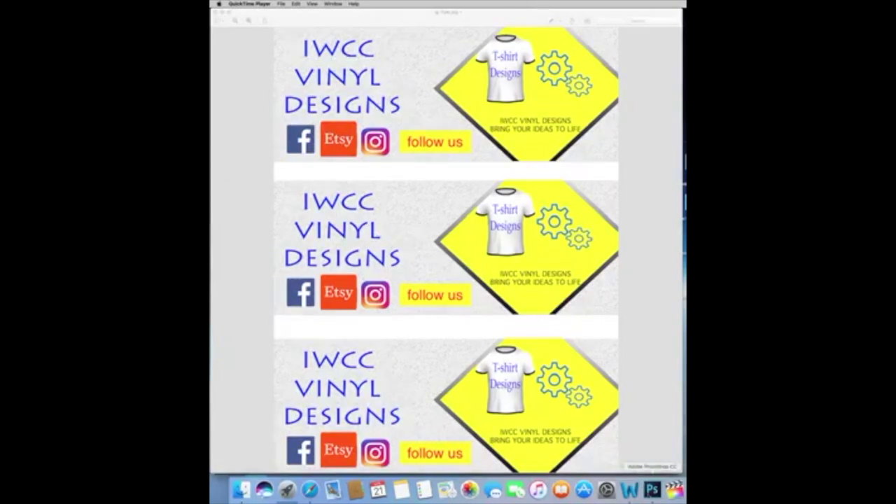
Step: Bring the face mask image forward and clear any existing selection
left_click(652, 490)
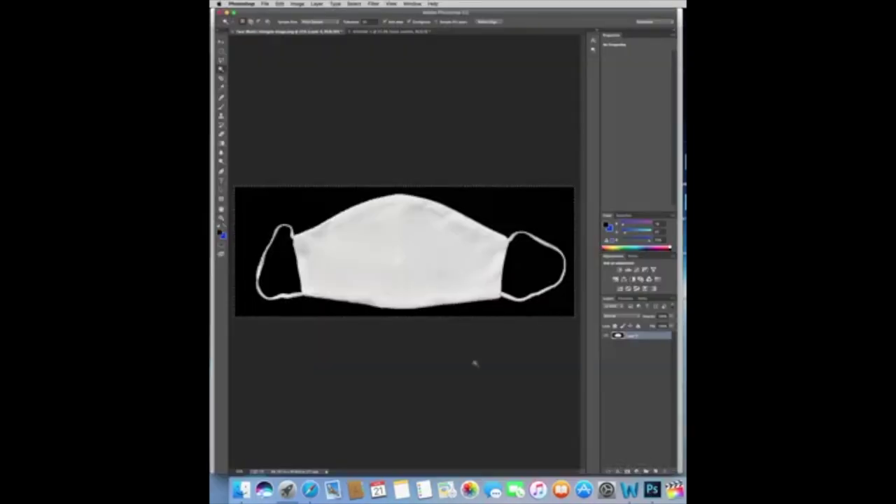
left_click(626, 365)
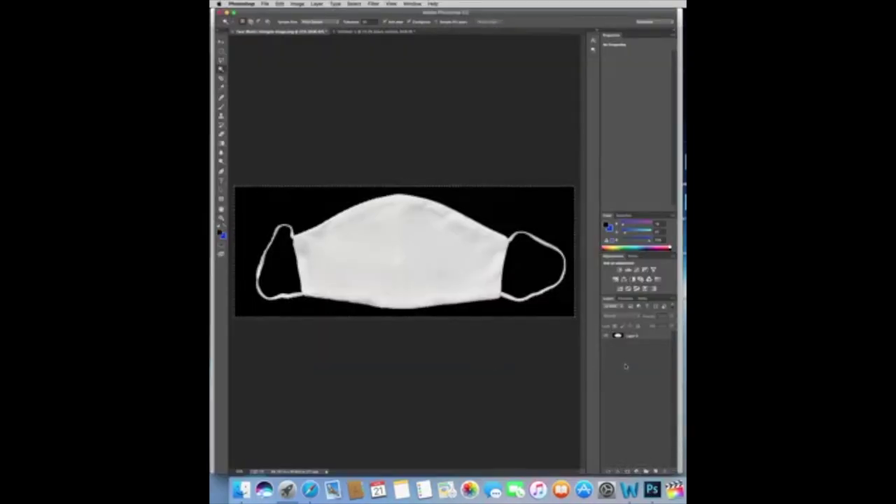
key("super+d")
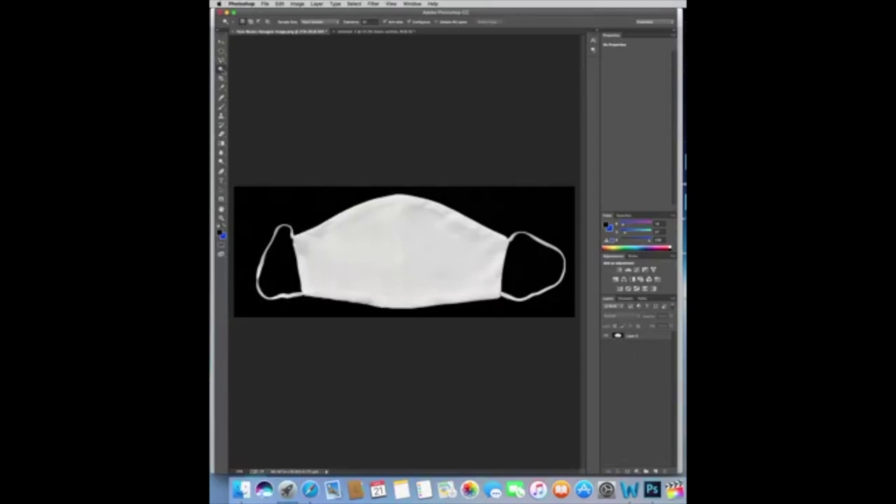
Step: On Layer 0, Magic Wand-select the black background plus the ear-loop holes, then delete it
left_click(222, 69)
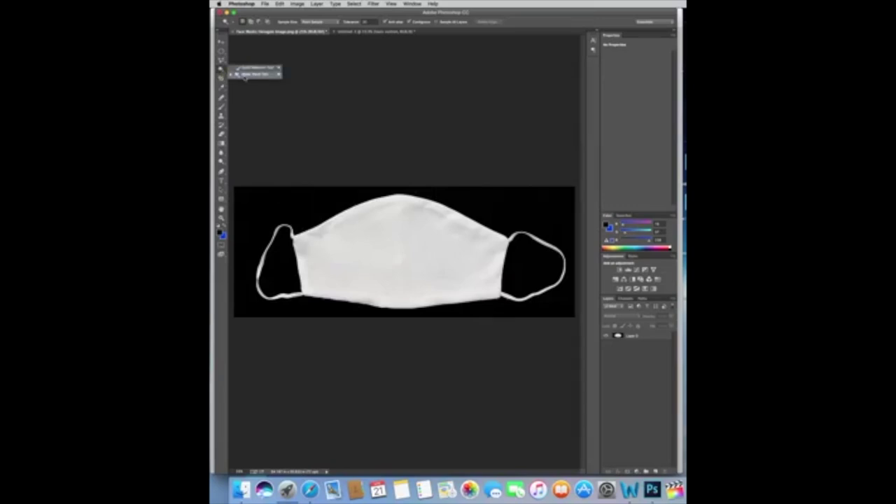
left_click(245, 74)
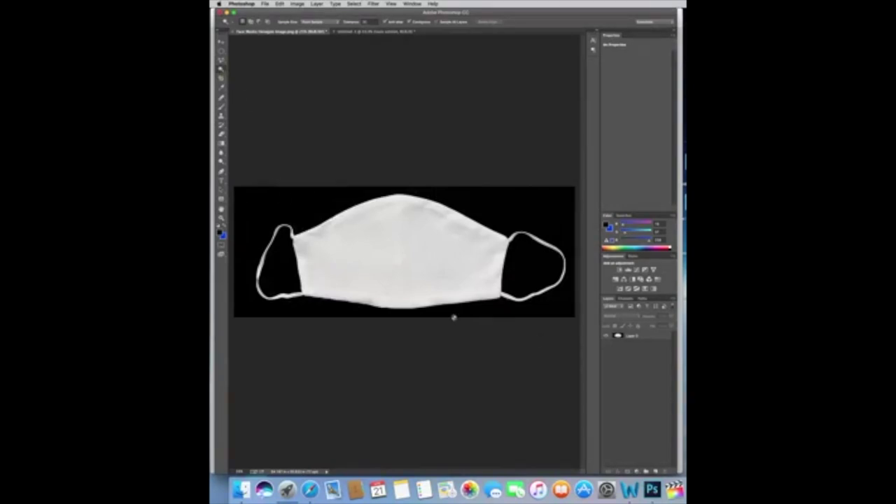
left_click(645, 337)
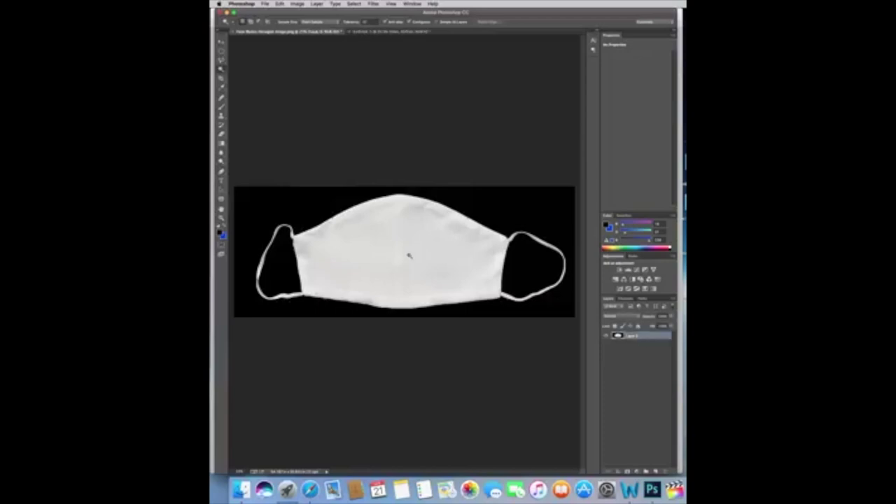
left_click(299, 207)
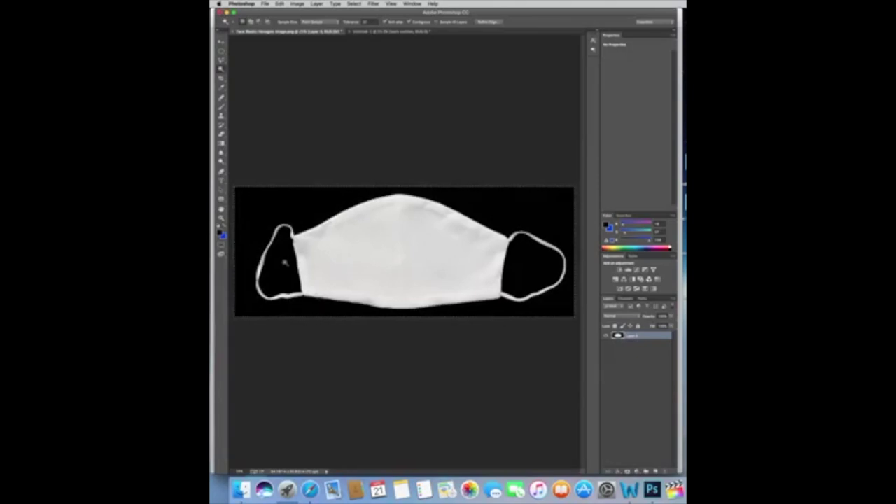
key("shift")
left_click(284, 263, "shift")
key("shift")
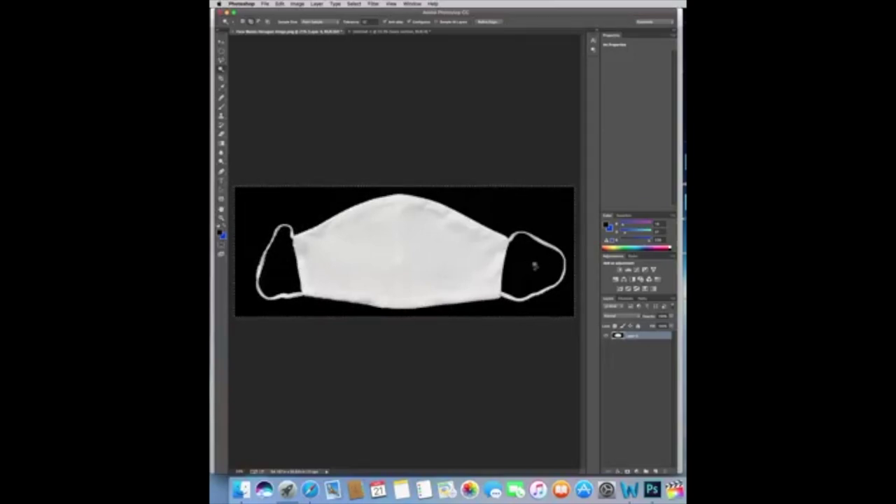
key("shift")
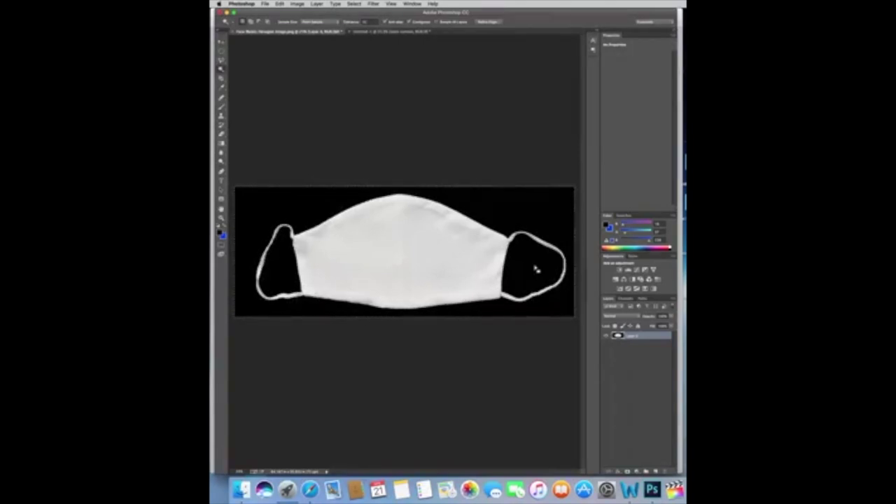
key("Delete")
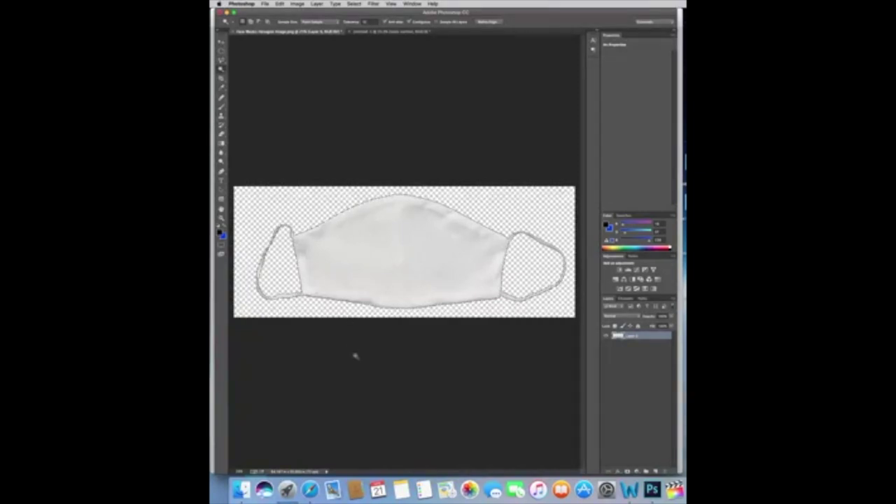
Step: Deselect with Cmd+D, leaving the white mask alone on transparency
key("super+d")
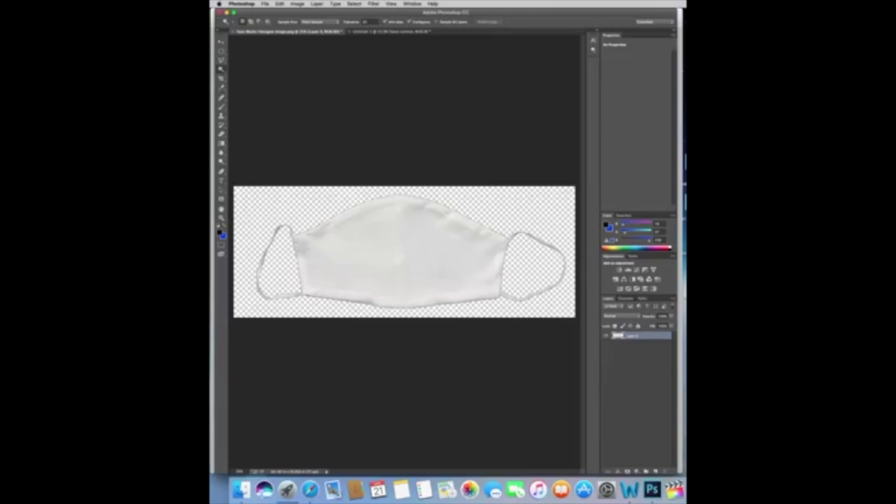
Step: Place the GUILTY image on the canvas, enlarge it over the mask, and commit the placement
left_click_drag(592, 312, 389, 269)
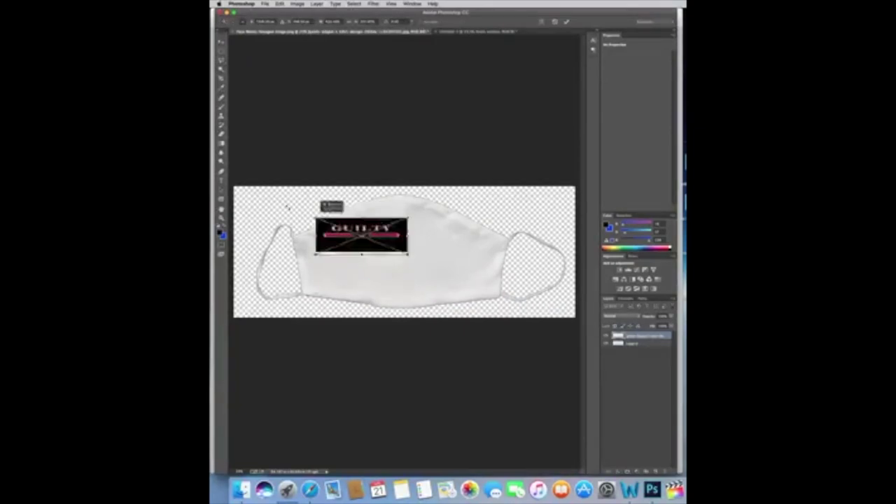
left_click_drag(316, 219, 285, 186)
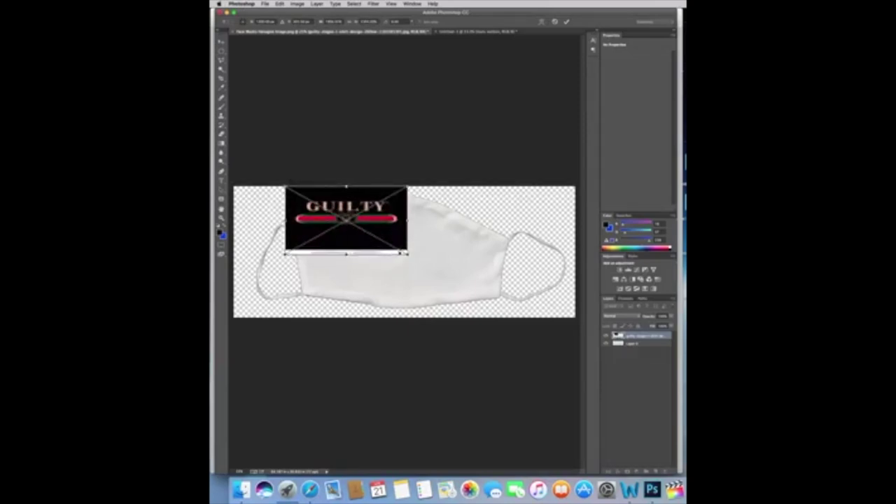
left_click_drag(405, 253, 509, 327)
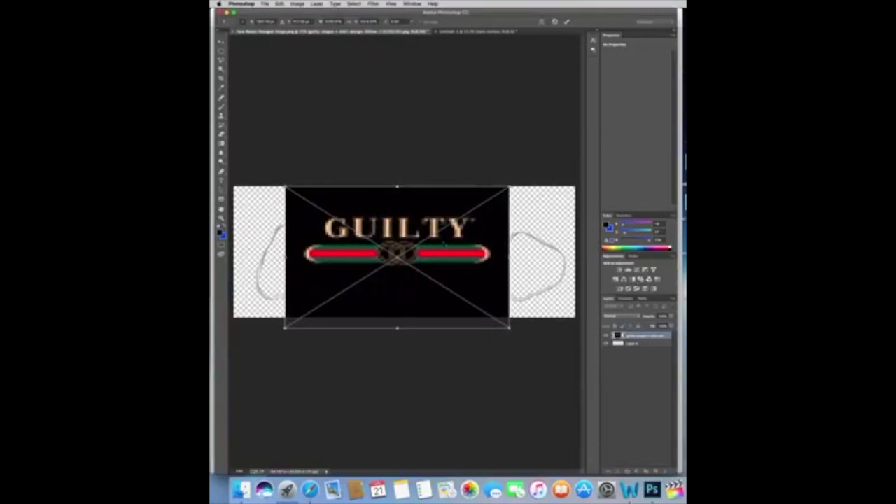
mouse_move(444, 245)
left_mouse_down()
mouse_move(448, 259)
mouse_move(448, 251)
left_mouse_up()
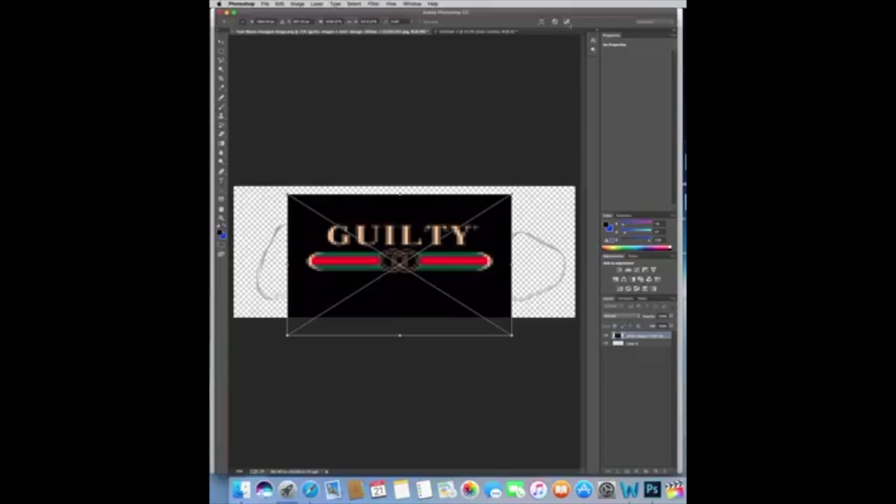
left_click(567, 21)
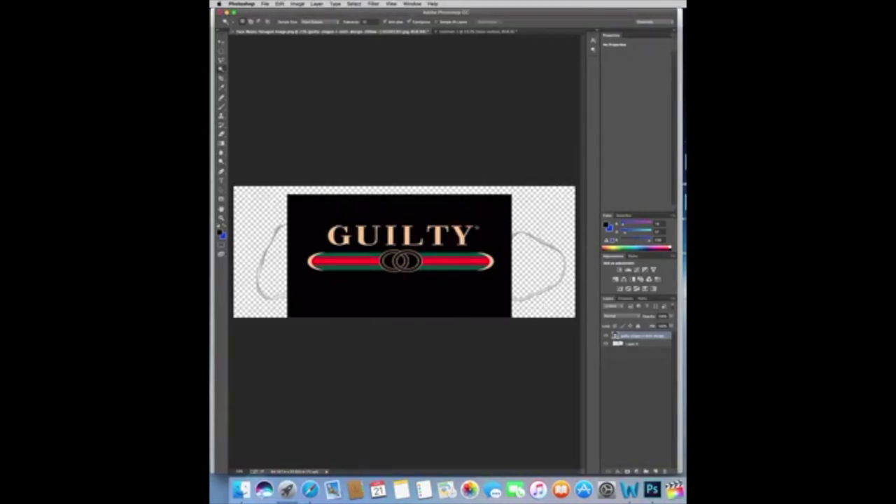
Step: Make the GUILTY layer a clipping mask on the mask and nudge the artwork slightly lower
right_click(631, 338)
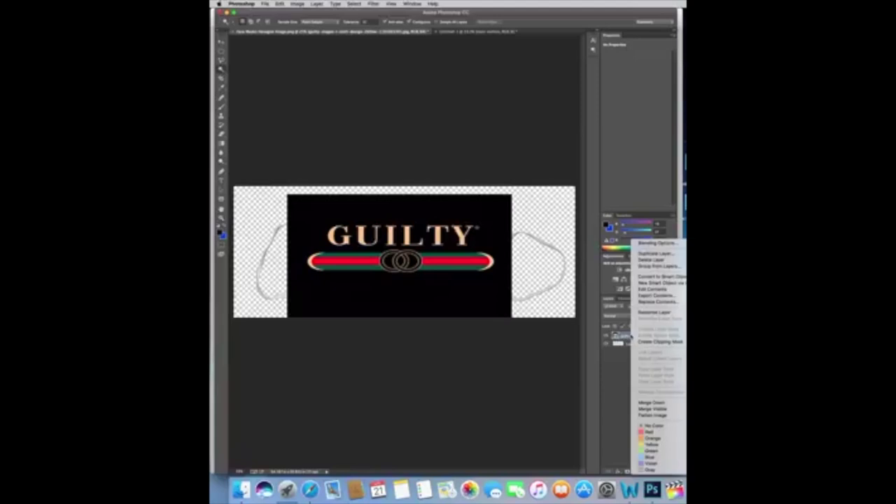
left_click(645, 343)
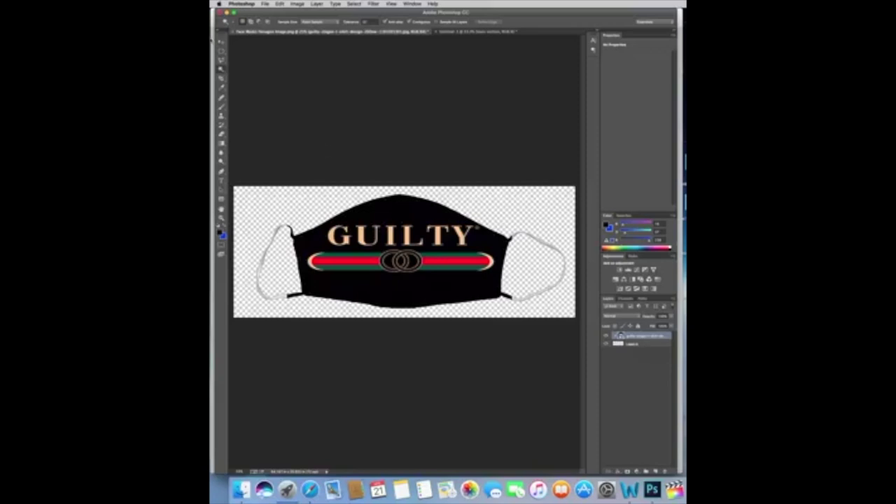
left_click(221, 42)
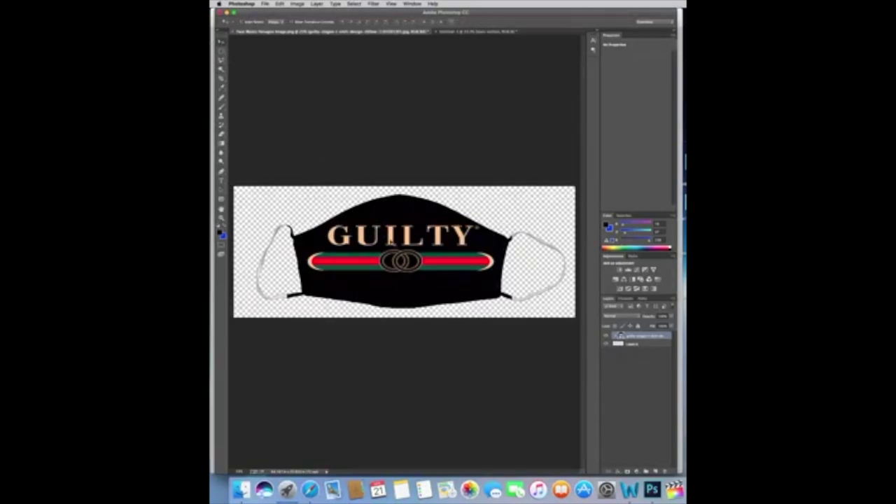
left_click_drag(398, 245, 399, 245)
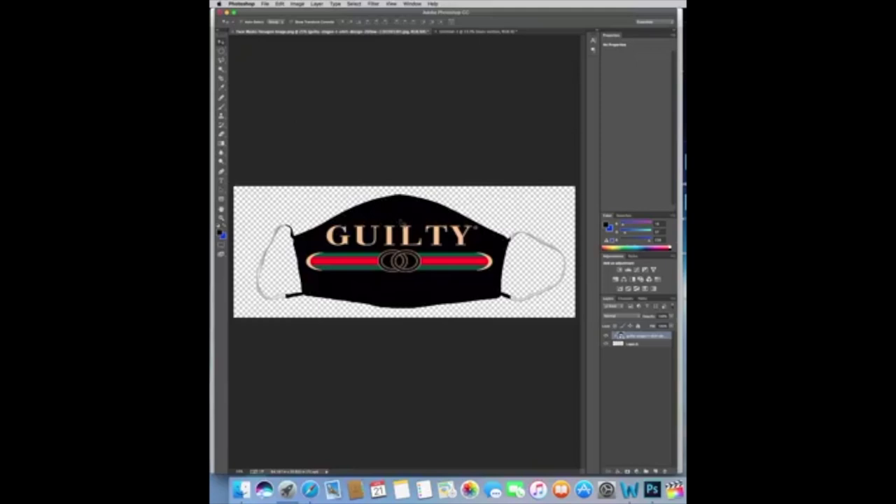
left_click_drag(402, 221, 401, 223)
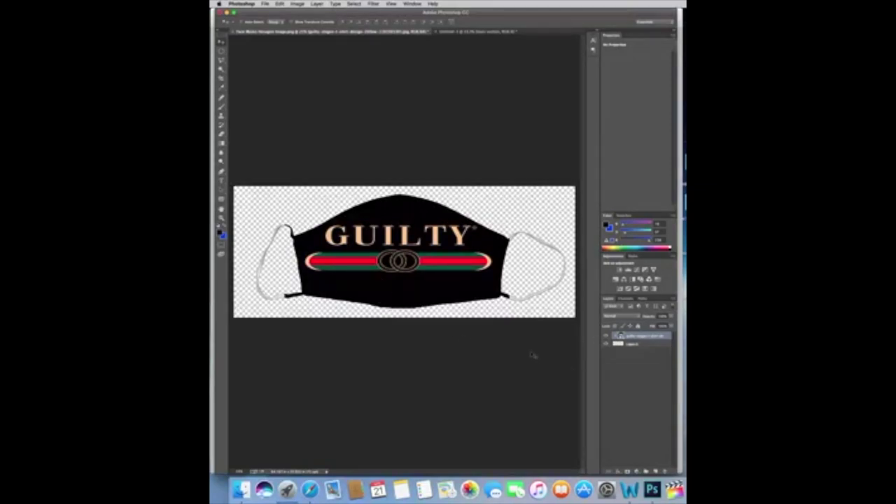
Step: Free Transform the GUILTY artwork slightly smaller from its lower-left corner and commit it
key("super+t")
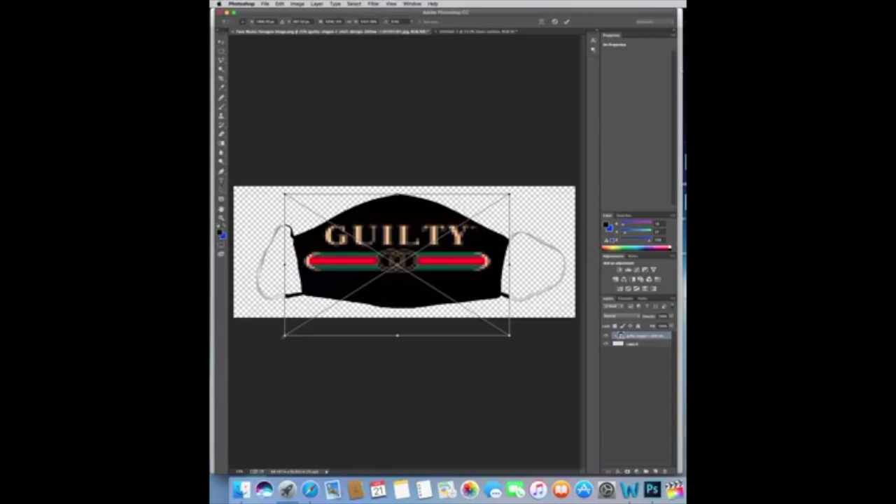
mouse_move(285, 335)
left_mouse_down()
mouse_move(288, 326)
mouse_move(292, 335)
left_mouse_up()
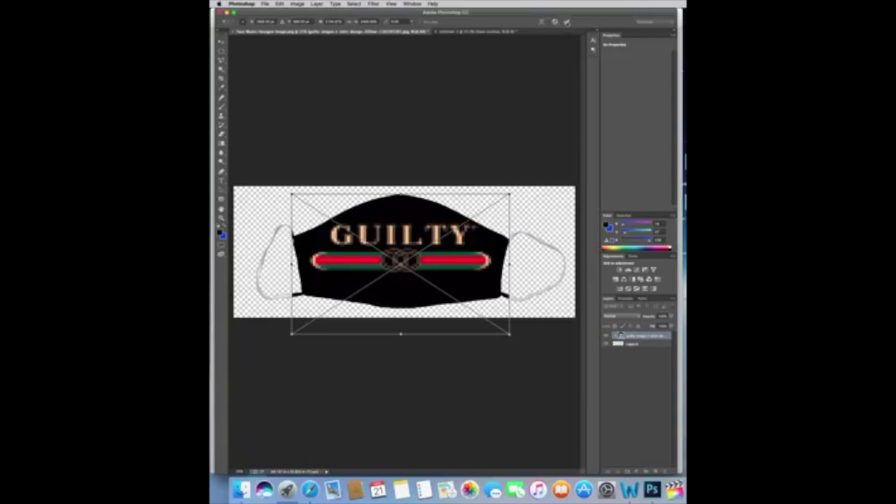
left_click(567, 22)
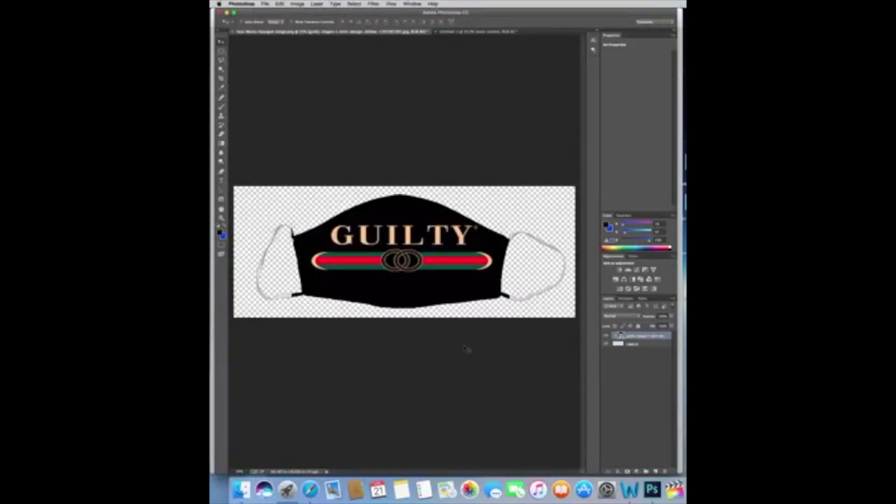
left_click(629, 379)
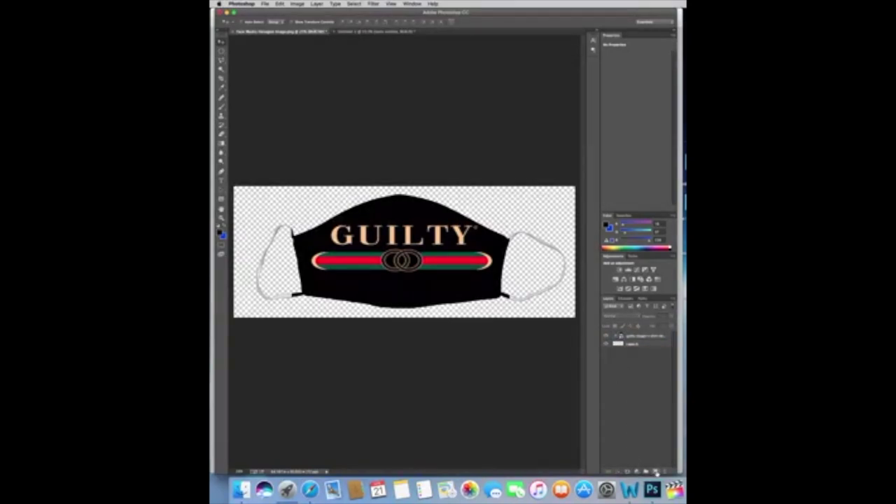
Step: Add a Solid Color fill layer, trying blue, yellow and orange before settling on cyan
left_click(656, 471)
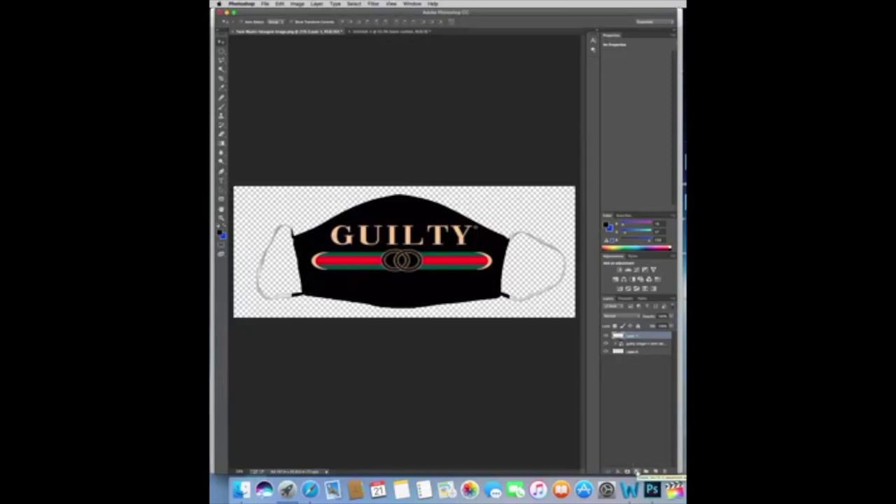
left_click(637, 472)
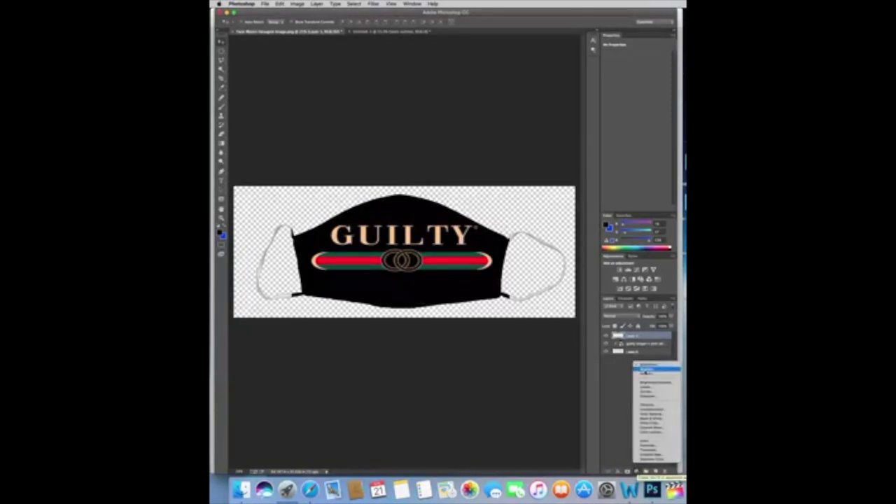
left_click(644, 366)
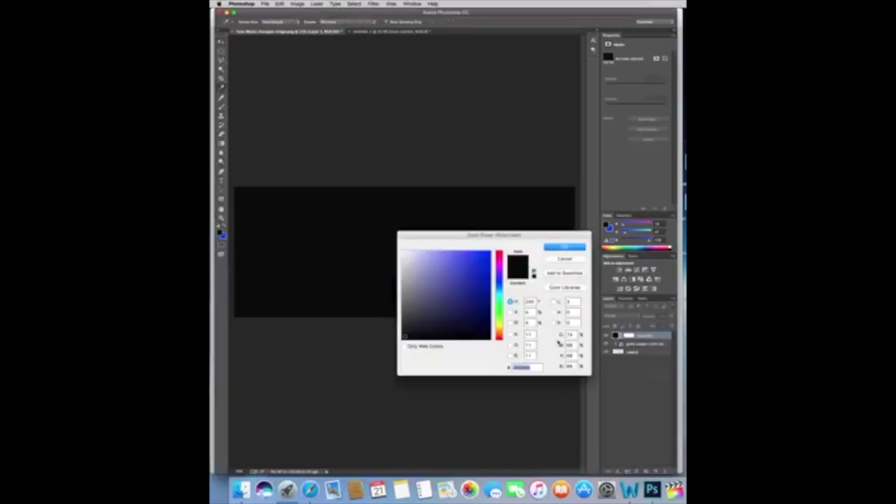
type("1010f0")
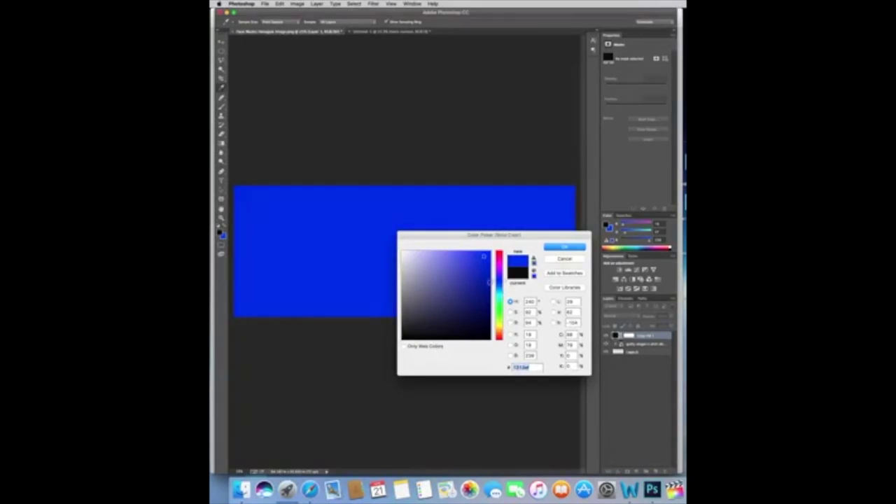
left_click(500, 327)
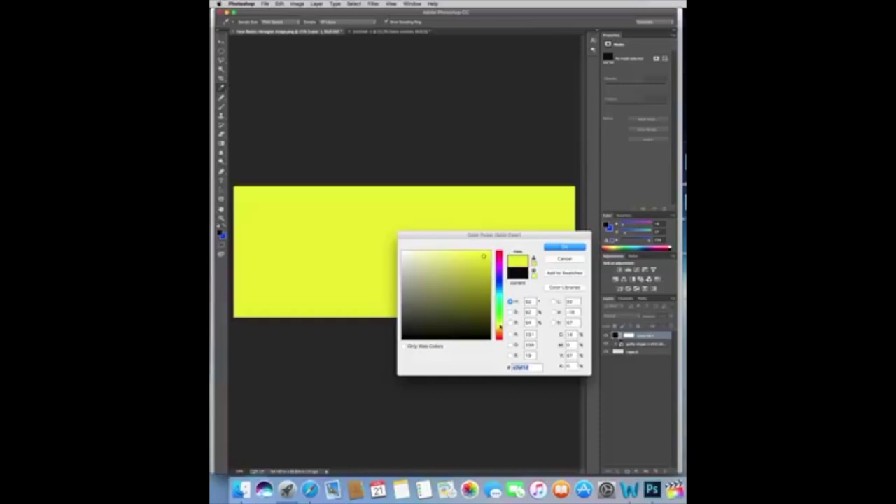
left_click_drag(499, 326, 500, 330)
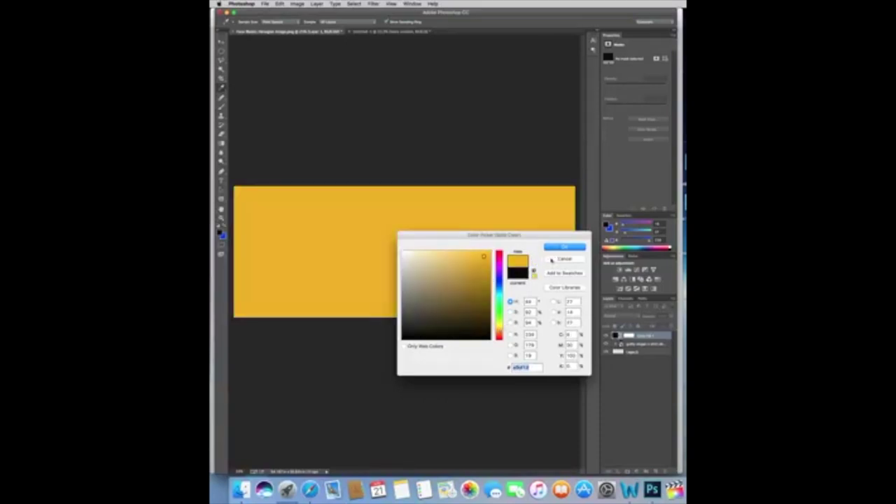
left_click(500, 294)
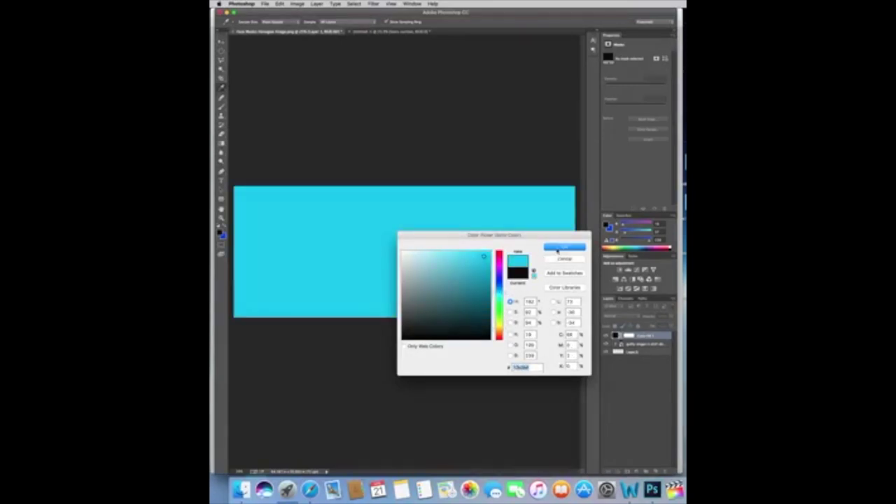
left_click(566, 249)
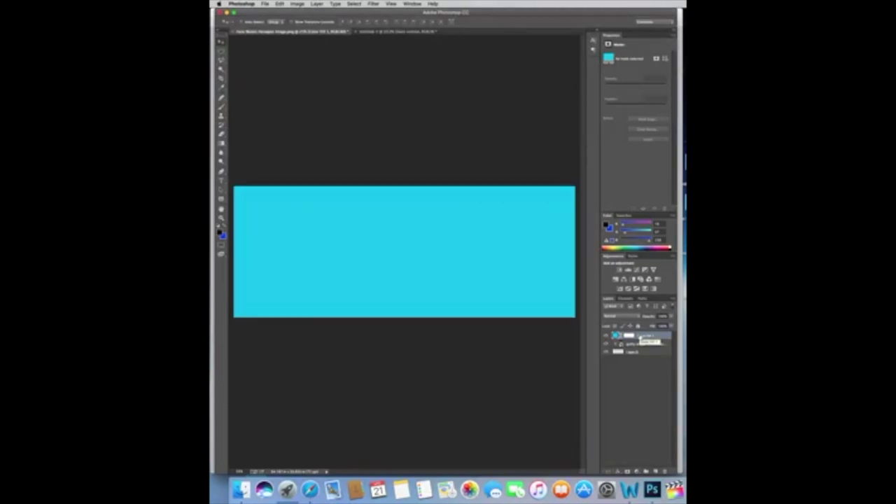
Step: Move the cyan Color Fill layer beneath Layer 0 in the Layers panel
left_click_drag(640, 337, 634, 359)
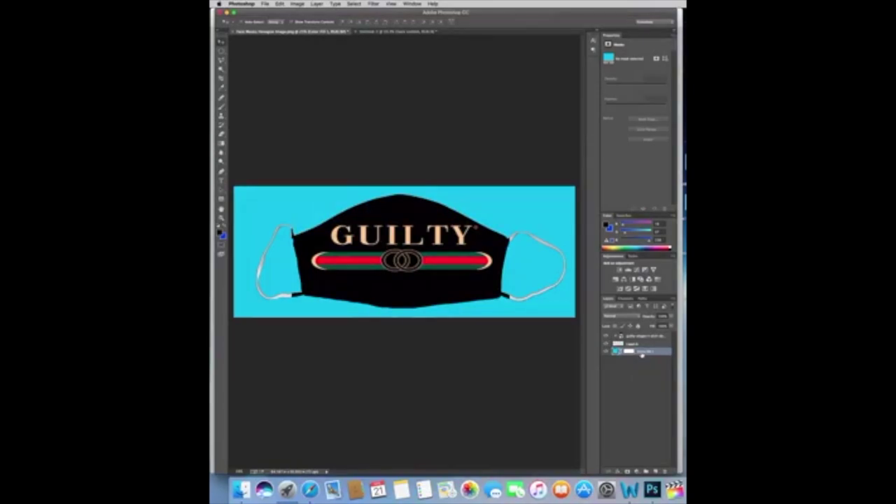
Step: Recolour the Color Fill layer from cyan to white, passing through magenta and pinkish red
double_click(617, 353)
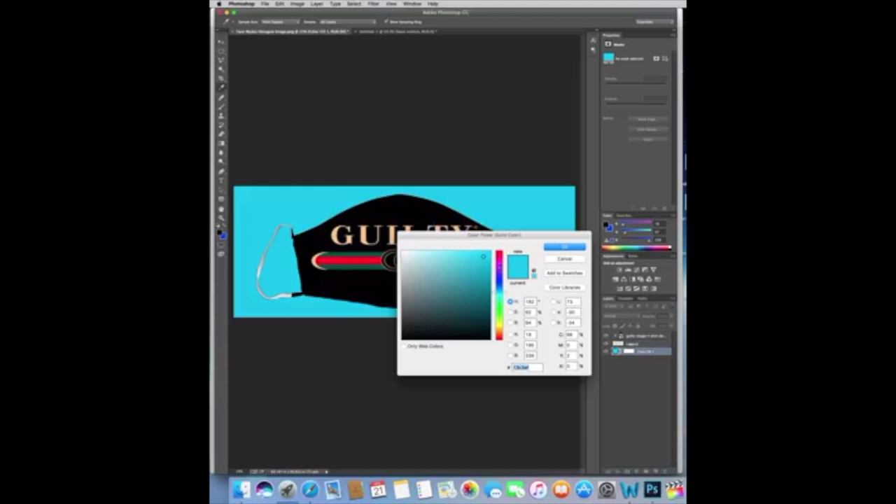
left_click(499, 263)
left_click_drag(500, 263, 500, 309)
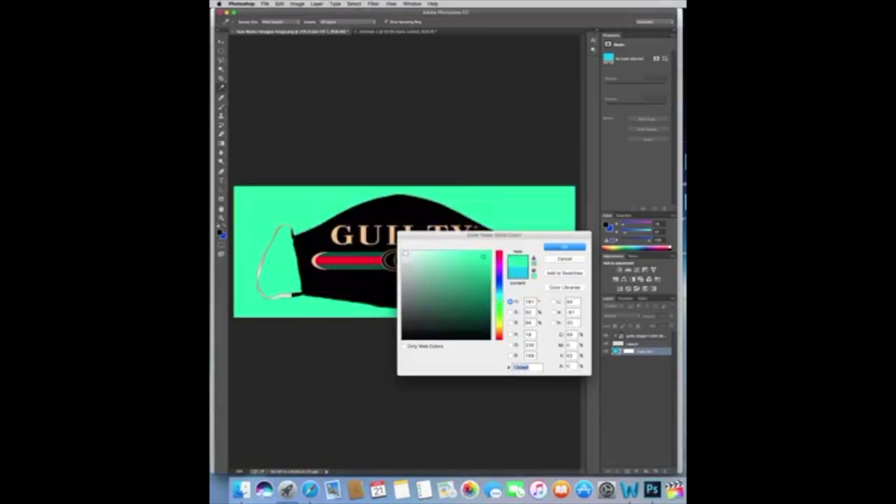
left_click(403, 252)
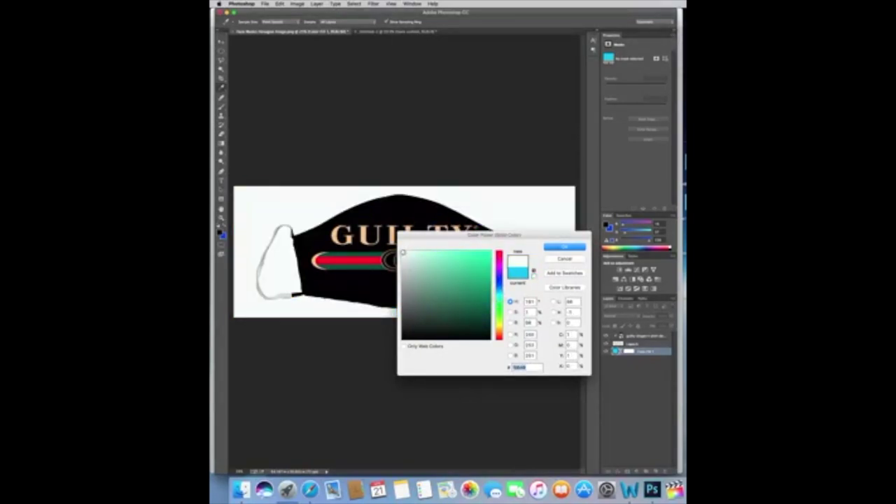
left_click(559, 249)
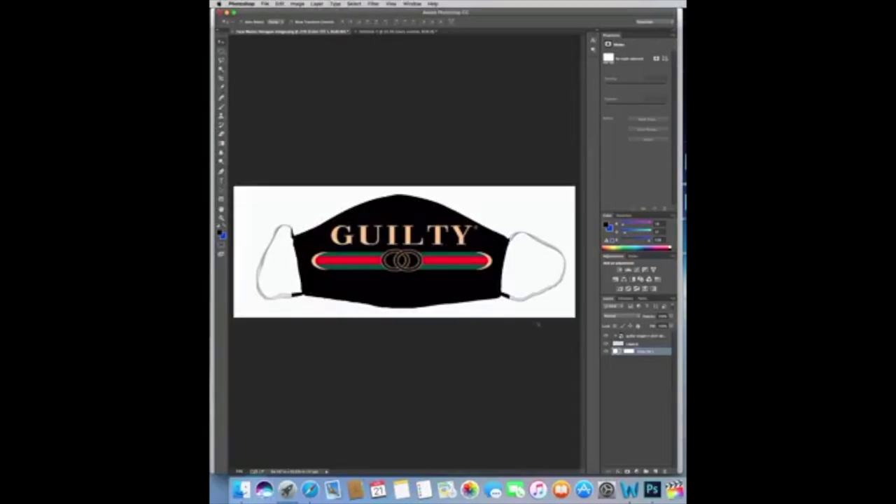
Step: Delete the GUILTY layer, then place the brown monogram pattern and enlarge it over the mask
left_click(634, 337)
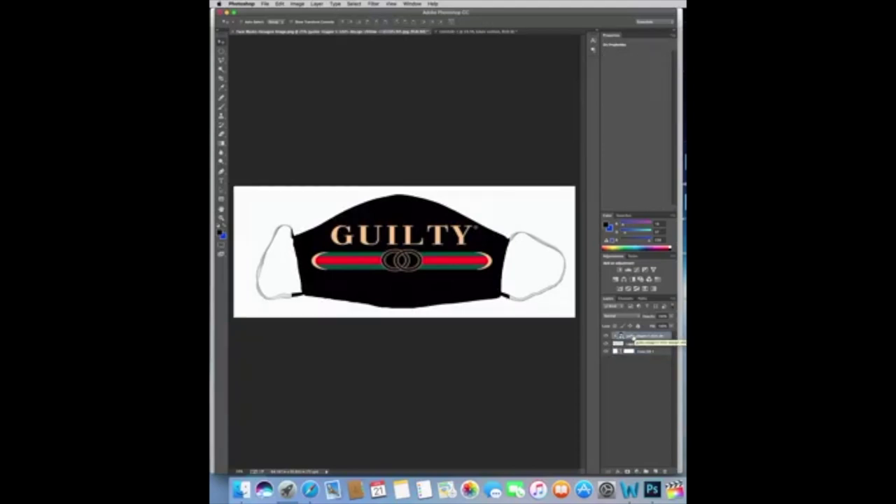
left_click_drag(635, 339, 666, 472)
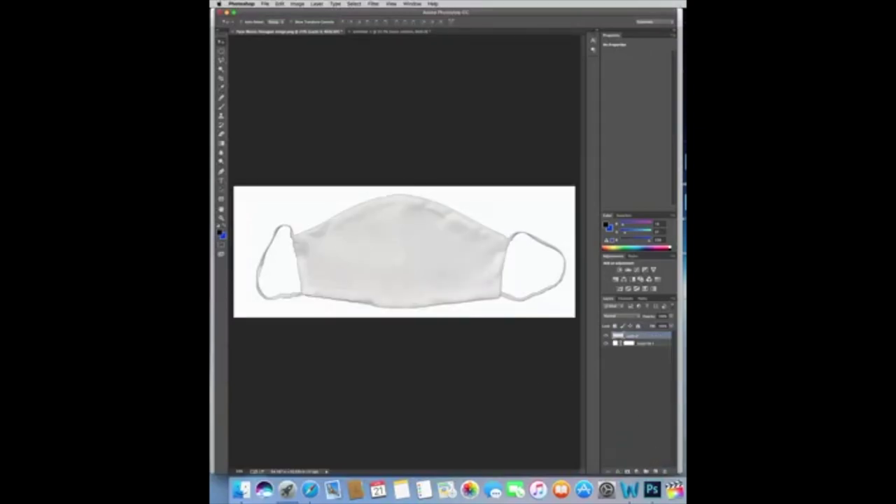
left_click_drag(682, 290, 390, 248)
left_click_drag(683, 312, 290, 194)
left_click_drag(427, 264, 509, 317)
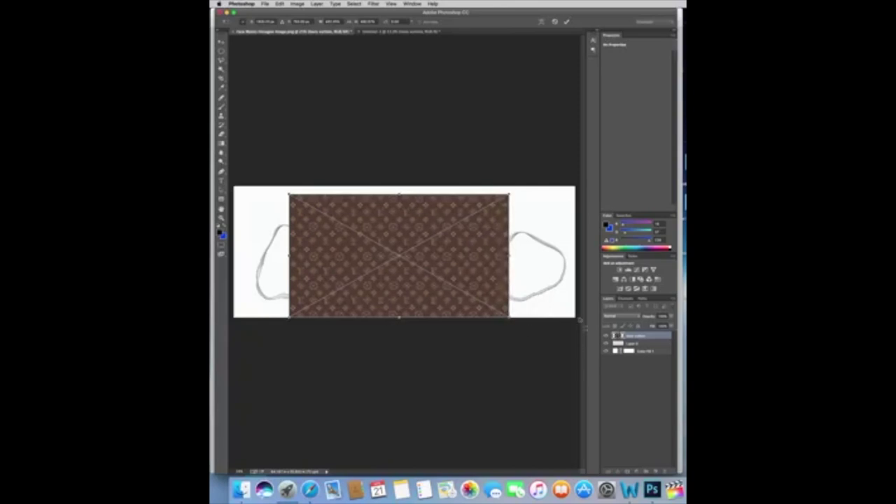
left_click(567, 22)
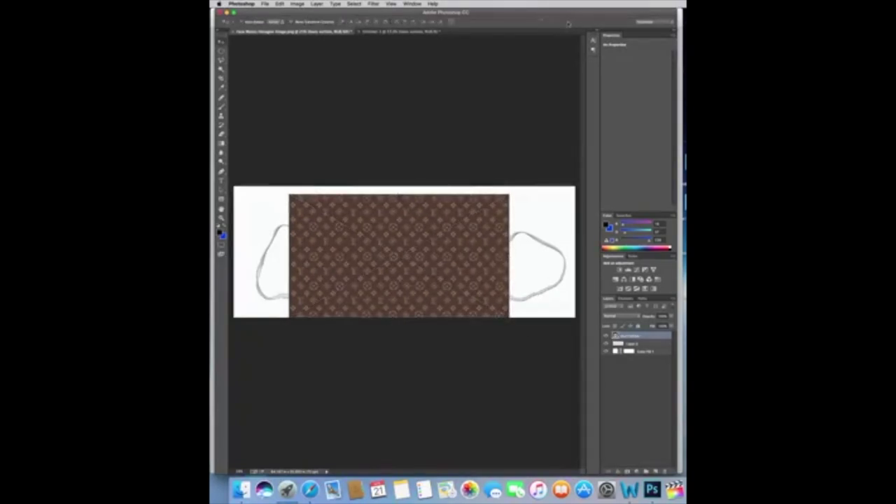
Step: Create a clipping mask from the monogram pattern layer, then deselect the layer
right_click(641, 336)
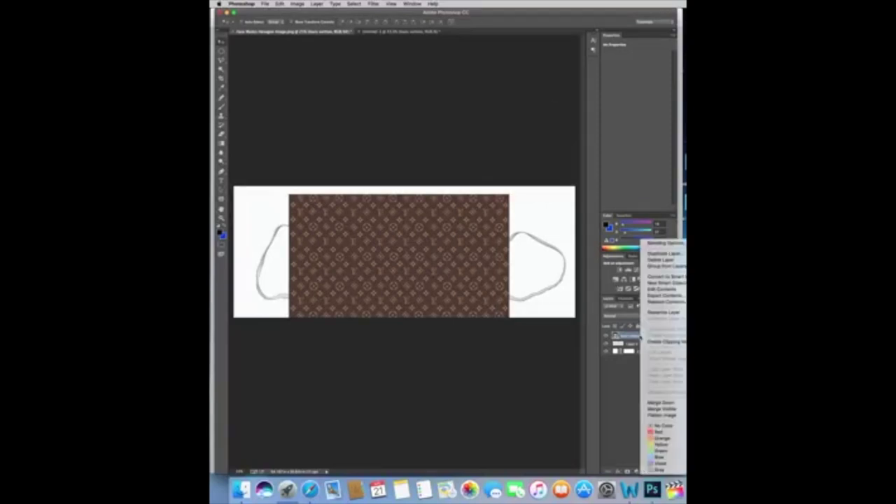
left_click(653, 342)
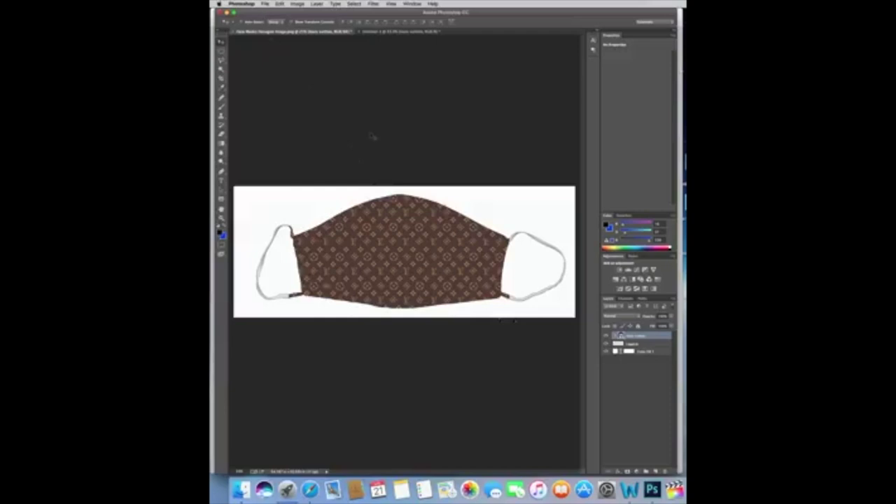
left_click(616, 395)
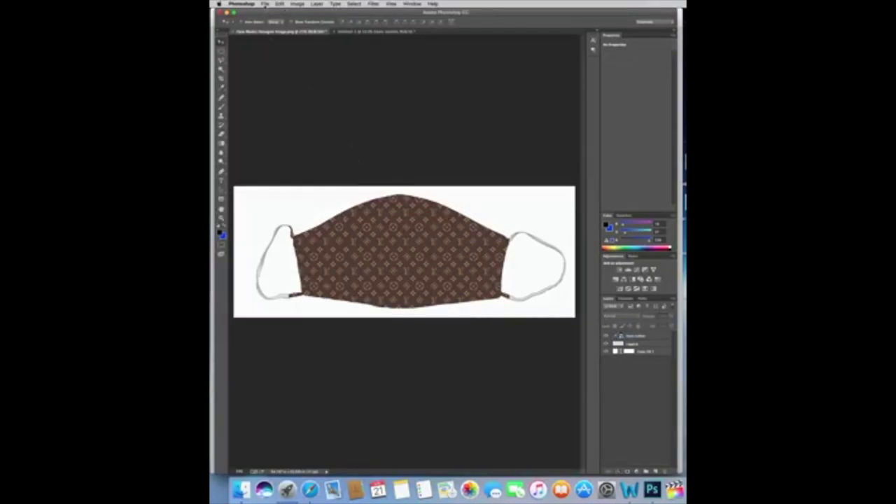
left_click(265, 5)
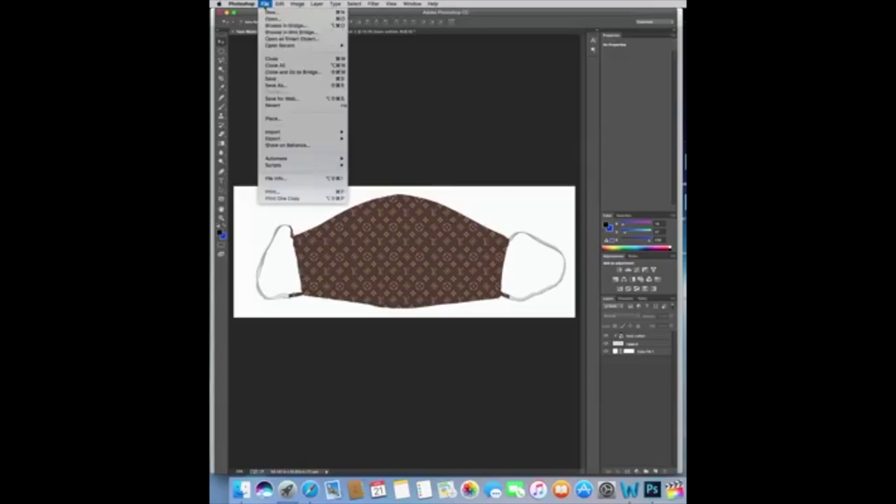
Step: Save the mask mockup as a JPEG named 'LV facemask' and accept the default JPEG quality options
left_click(280, 85)
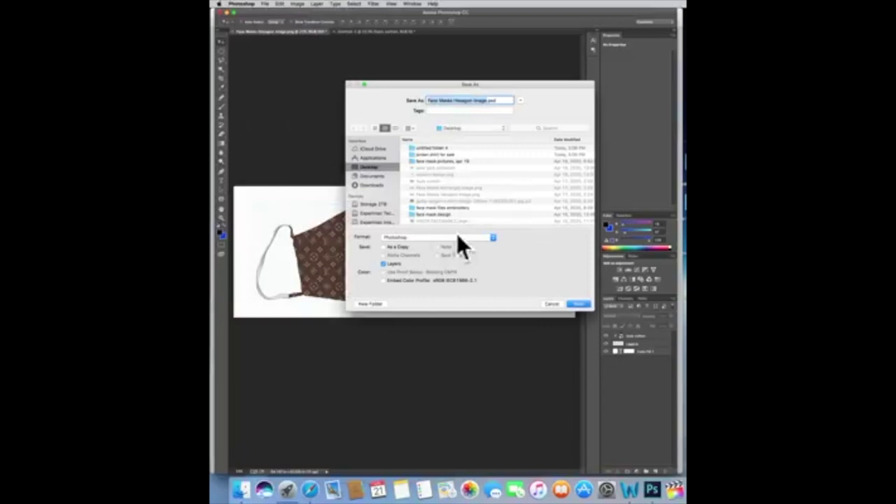
left_click(481, 239)
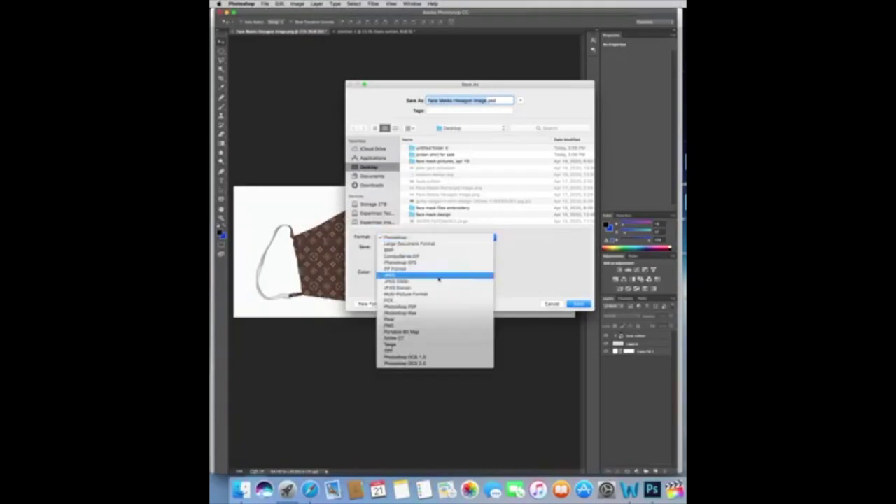
left_click(438, 276)
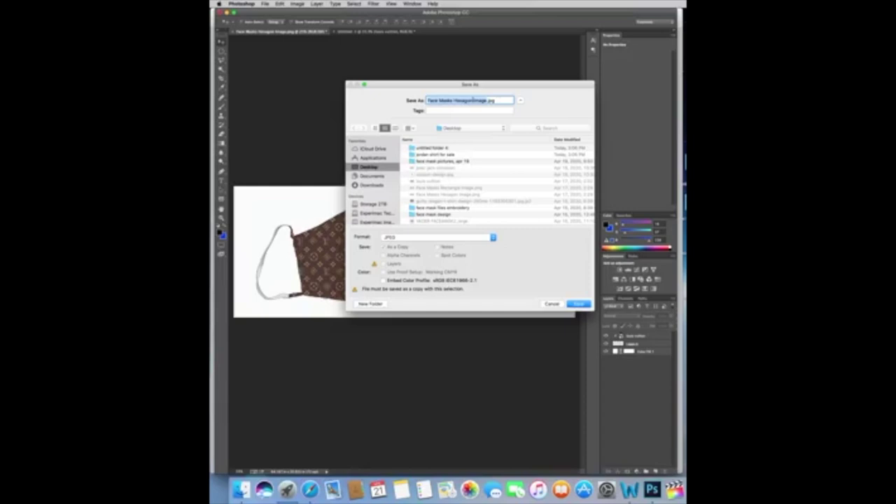
key("BackSpace")
type("LV facemask")
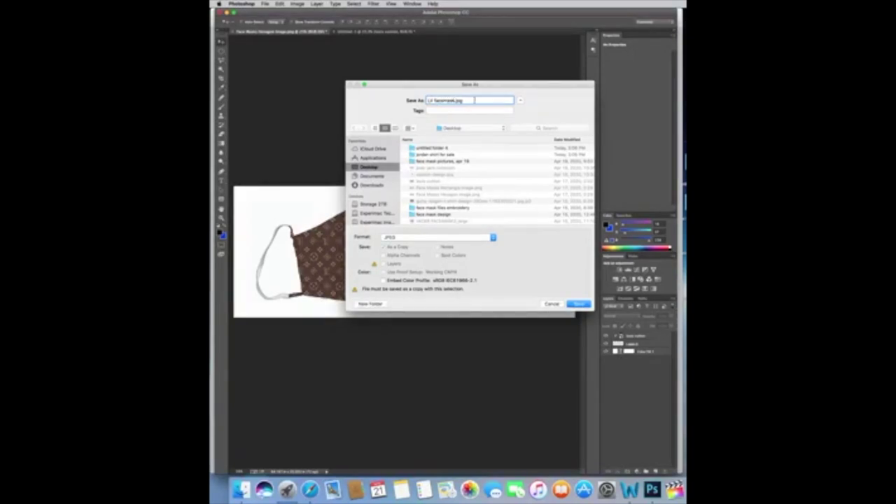
left_click(578, 306)
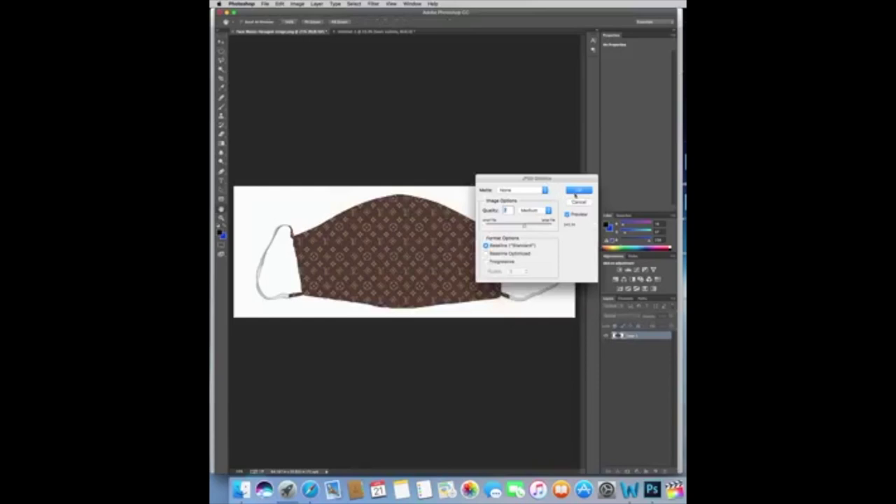
left_click(577, 191)
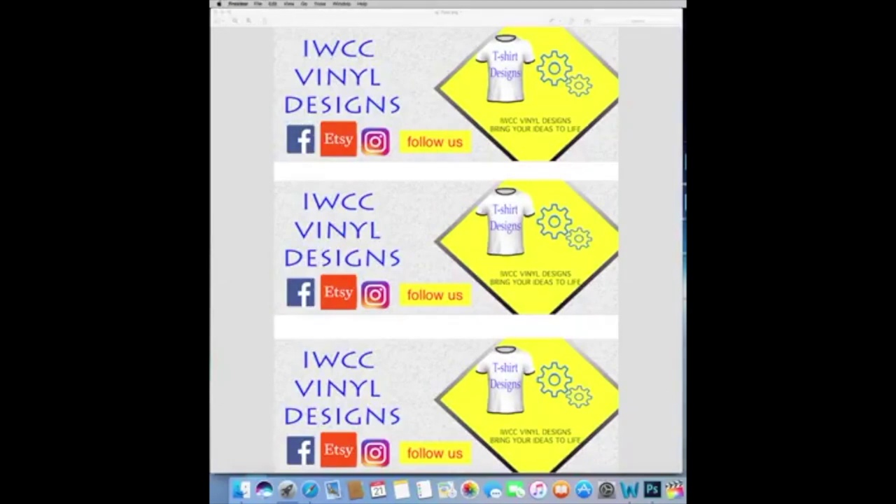
key("super+o")
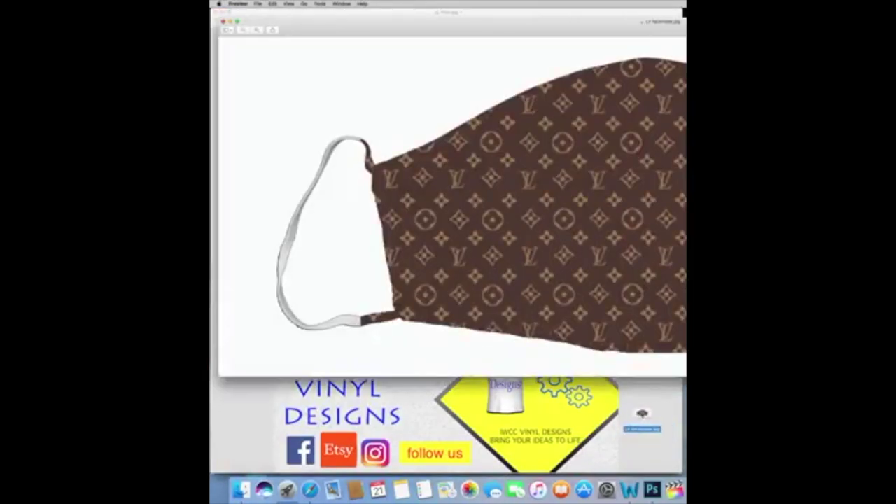
key("super+w")
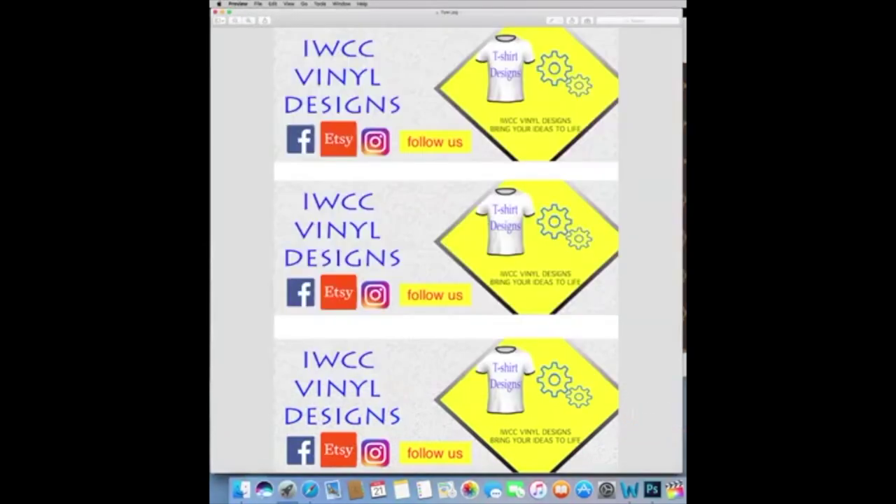
key("super+o")
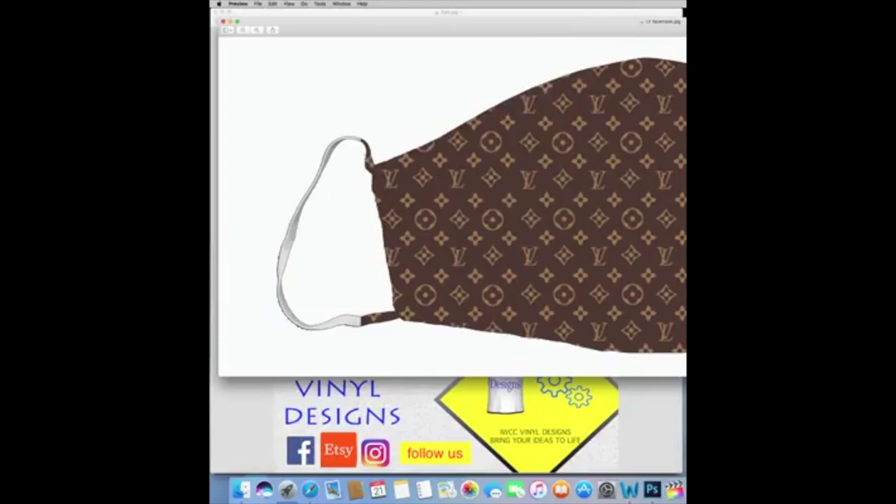
left_click_drag(686, 376, 624, 338)
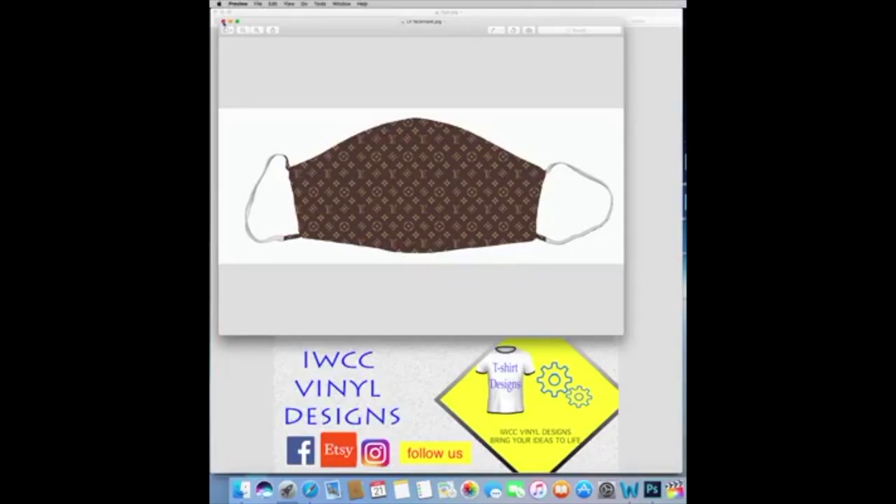
left_click(223, 22)
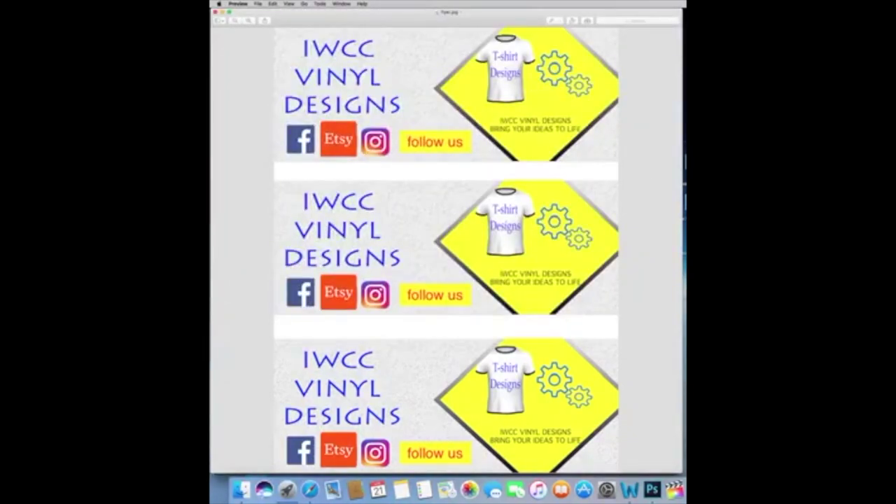